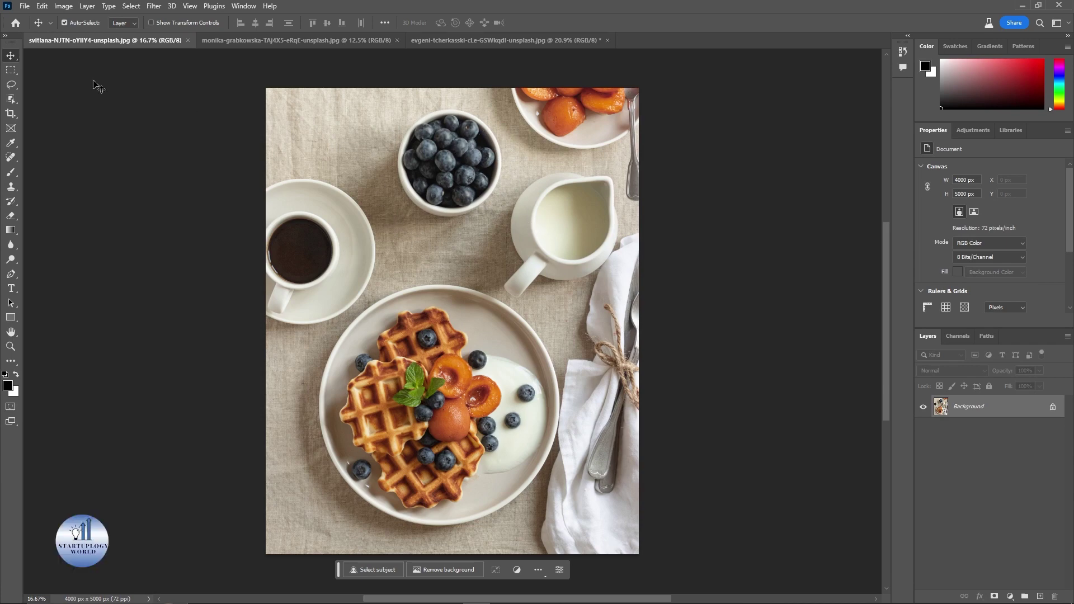
- Zoom in and draw a loose Lasso selection around the blueberry bowl for Generative Fill
left_click(9, 86)
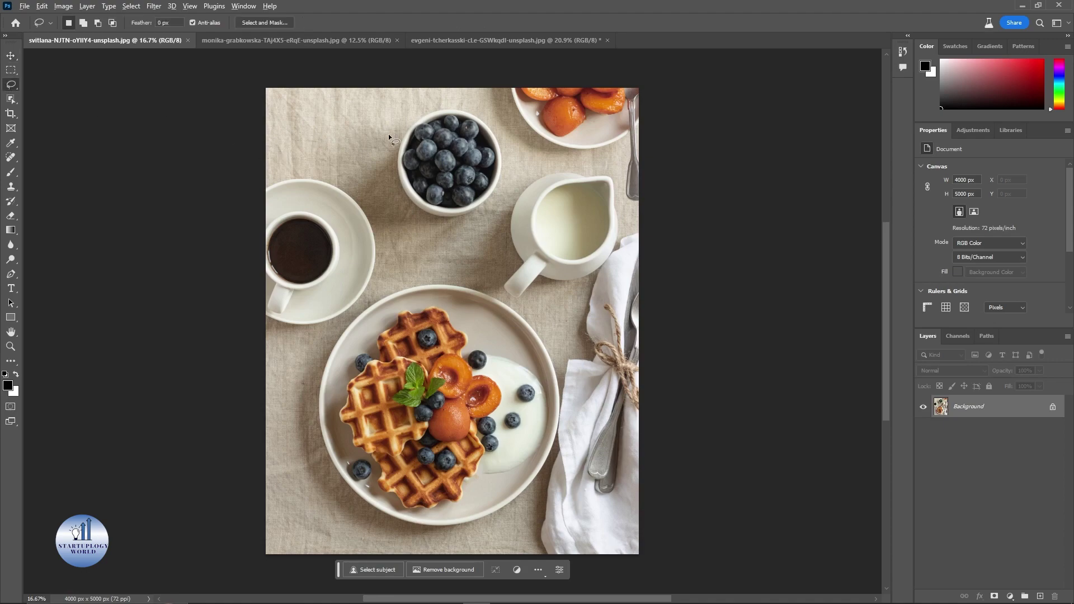
scroll(416, 137, "up", 5)
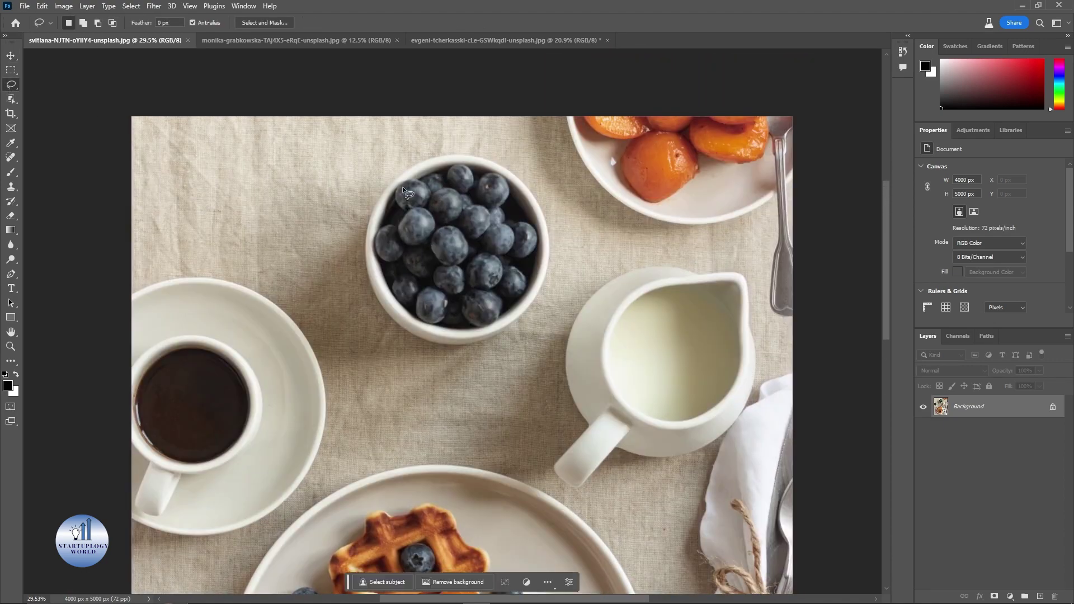
mouse_move(347, 268)
left_mouse_down()
mouse_move(356, 187)
mouse_move(382, 164)
left_mouse_up()
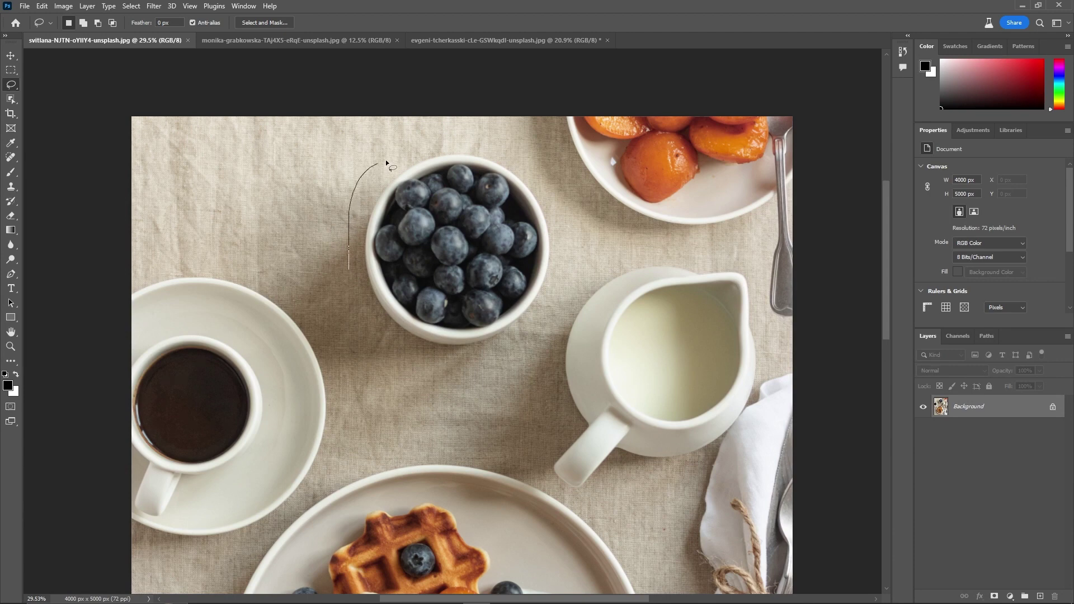
mouse_move(553, 213)
left_mouse_down()
mouse_move(567, 281)
mouse_move(551, 331)
mouse_move(450, 369)
mouse_move(371, 359)
mouse_move(341, 315)
mouse_move(348, 257)
left_mouse_up()
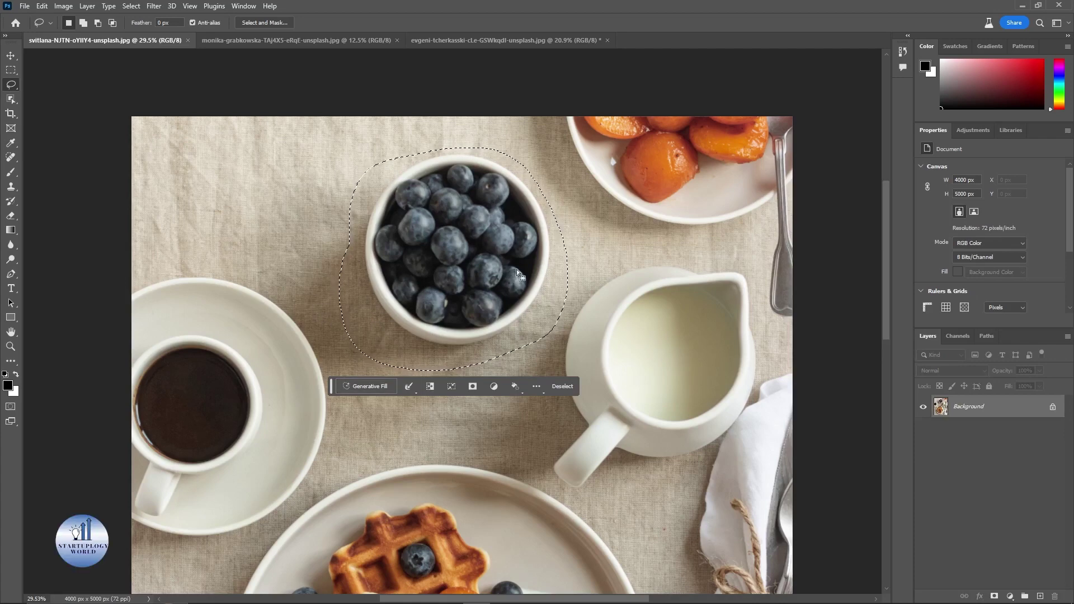
left_click(367, 386)
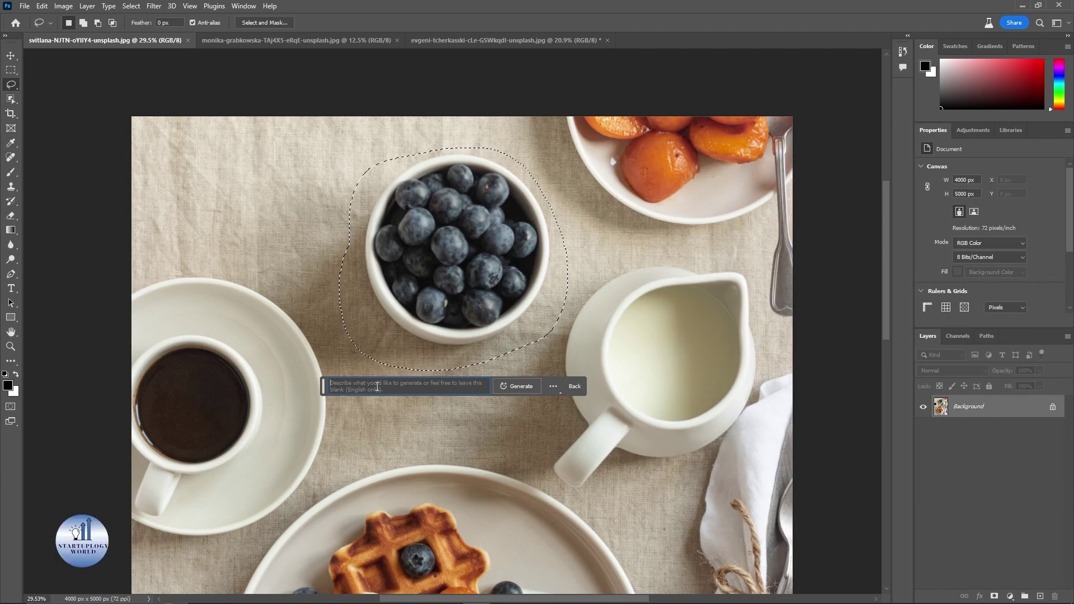
- Generate a white teapot in place of the blueberry bowl using the prompt 'teapot'
type("teaopt")
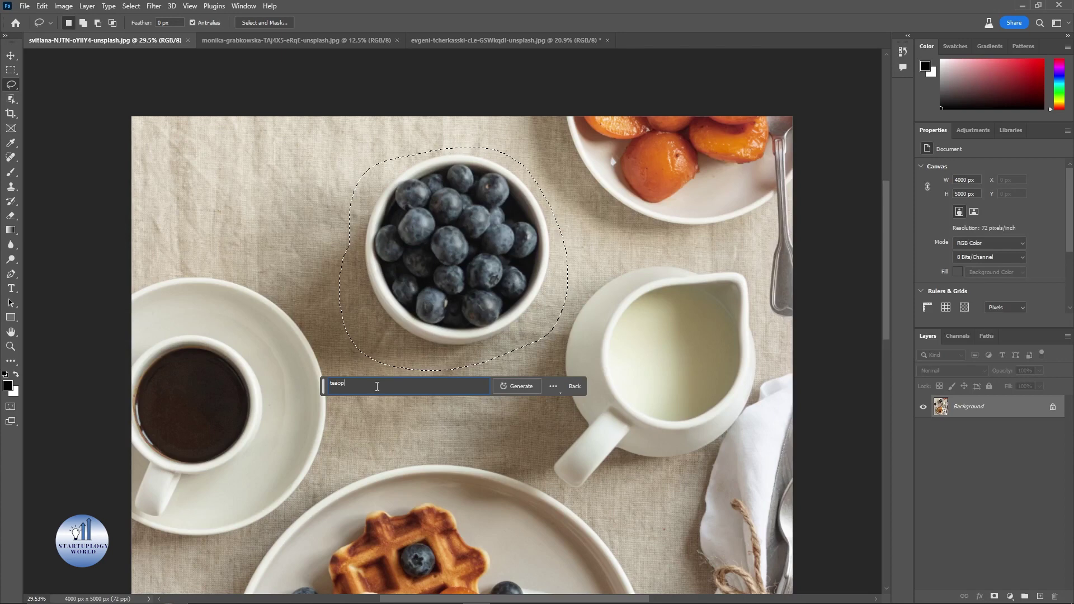
left_click(504, 385)
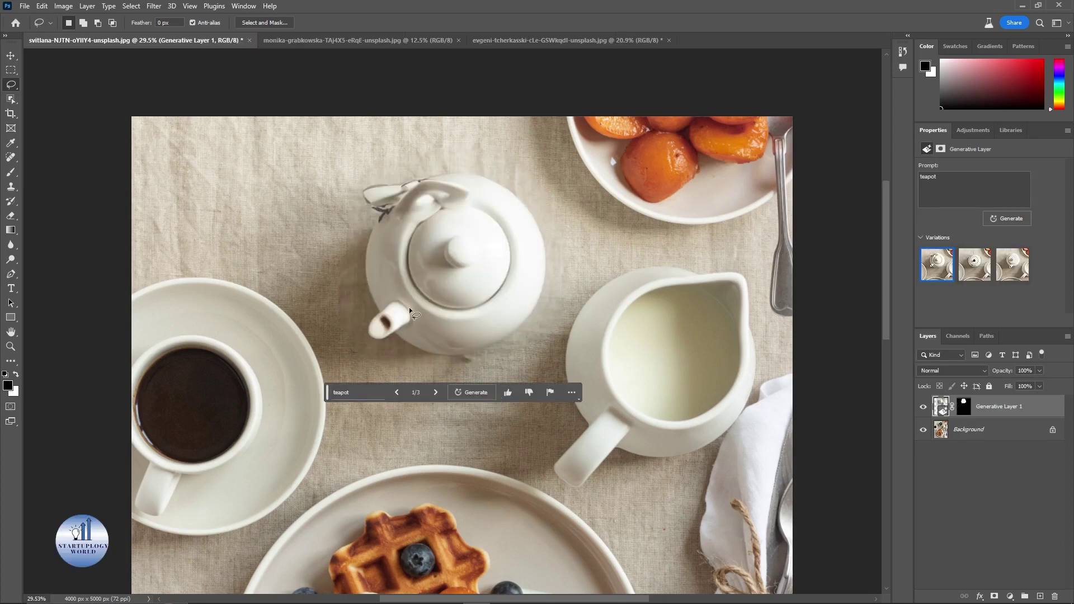
- Step to teapot variation 3 of 3, then zoom out and move the task bar aside
left_click(436, 393)
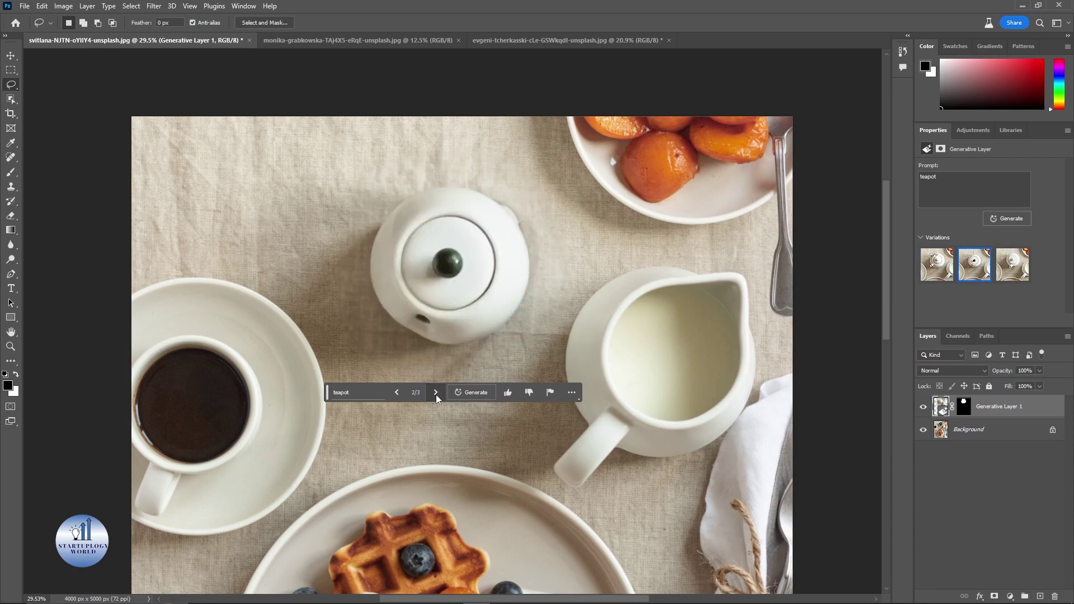
left_click(436, 393)
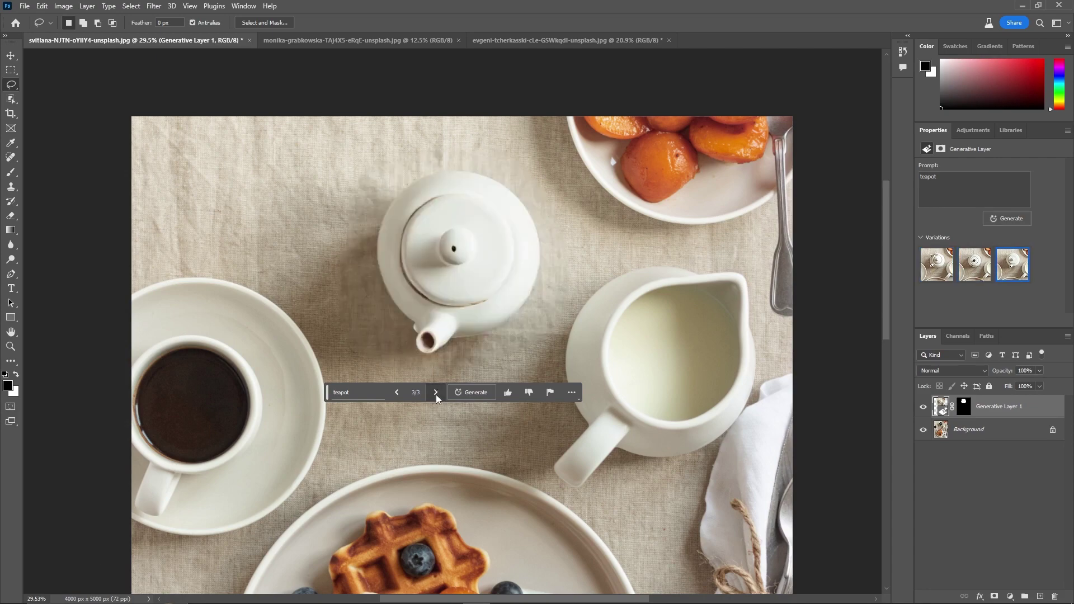
scroll(571, 300, "down", 5)
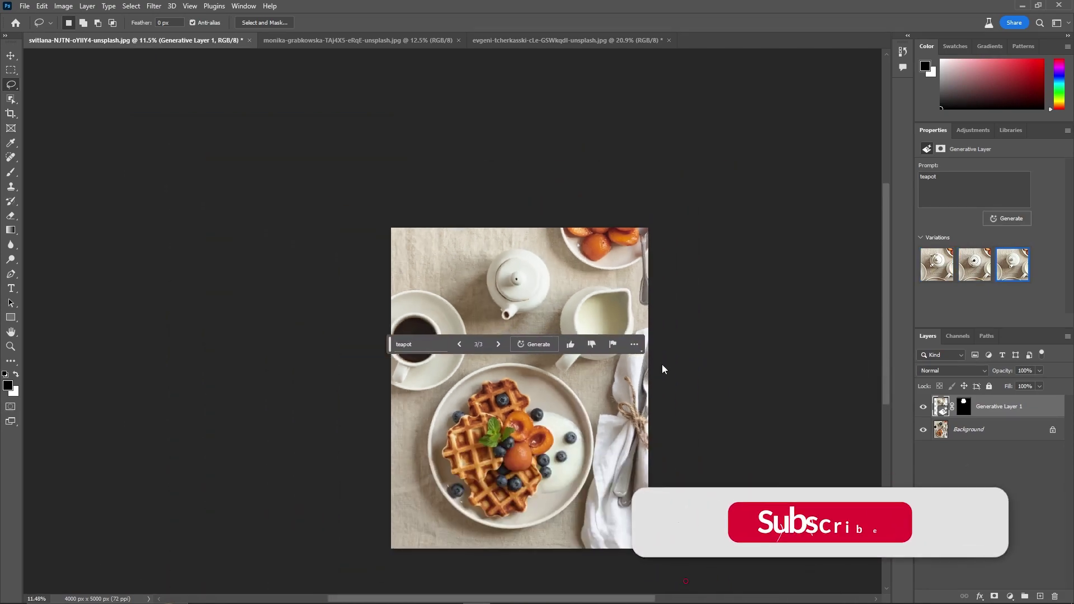
left_click_drag(662, 365, 621, 286)
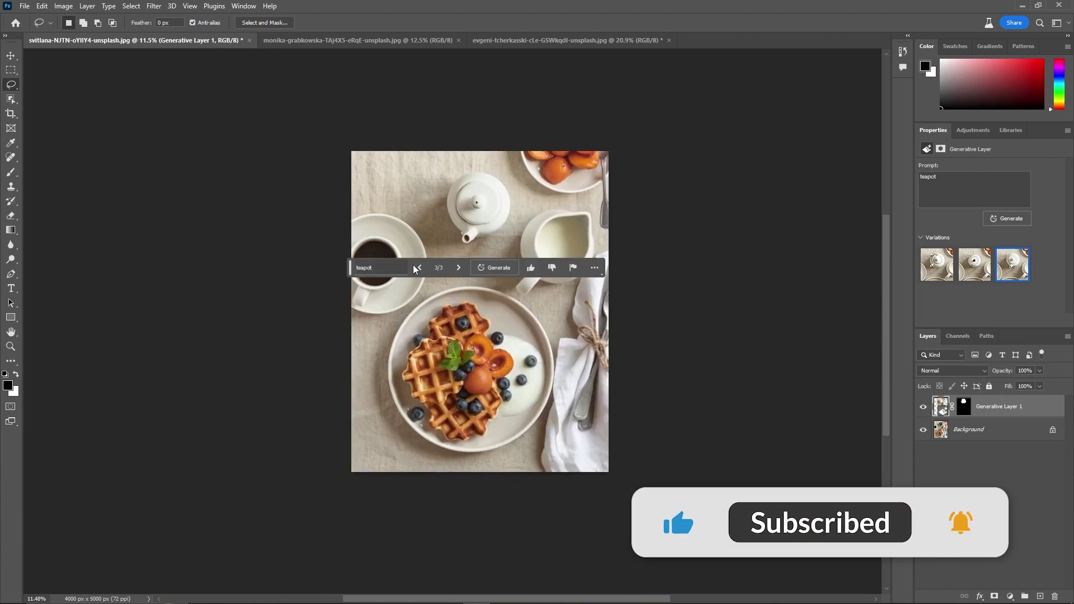
left_click_drag(350, 267, 353, 377)
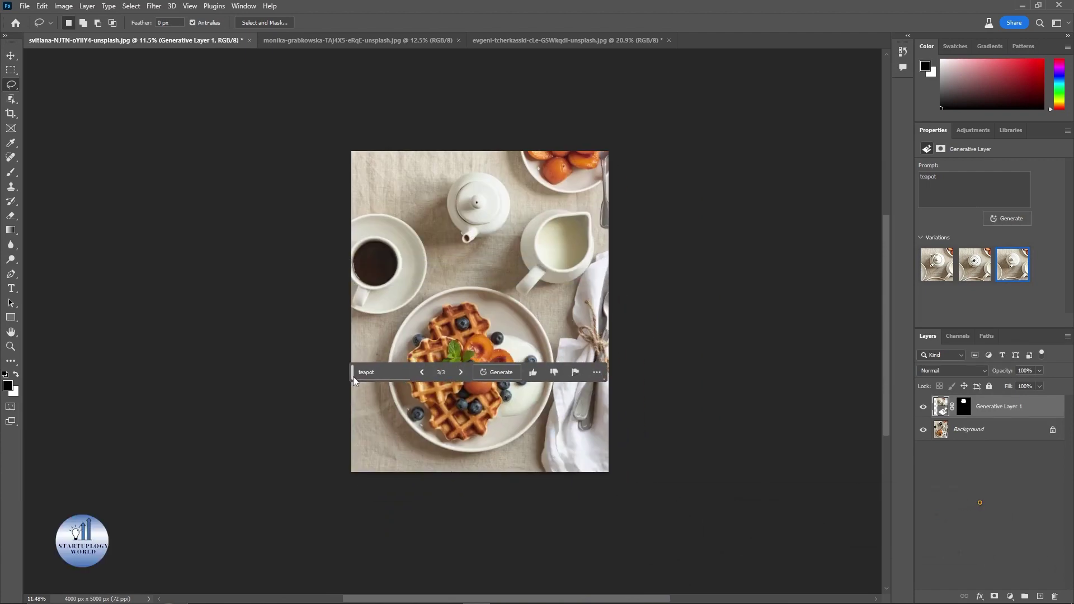
- Generate three more teapot variations and return to variation 1 of 6, the pale green lid
left_click(398, 372)
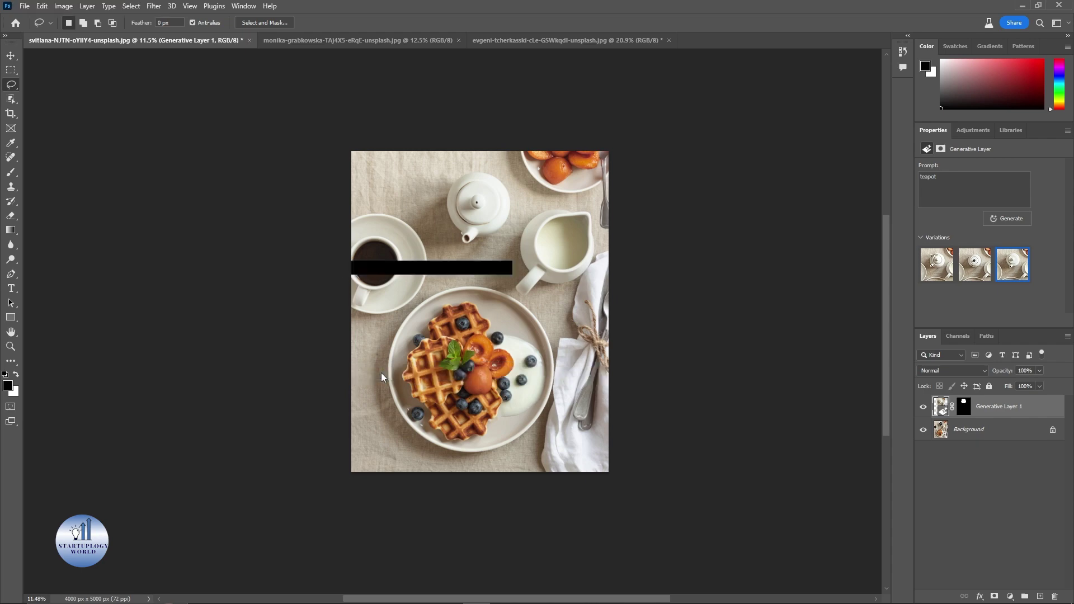
left_click(530, 269)
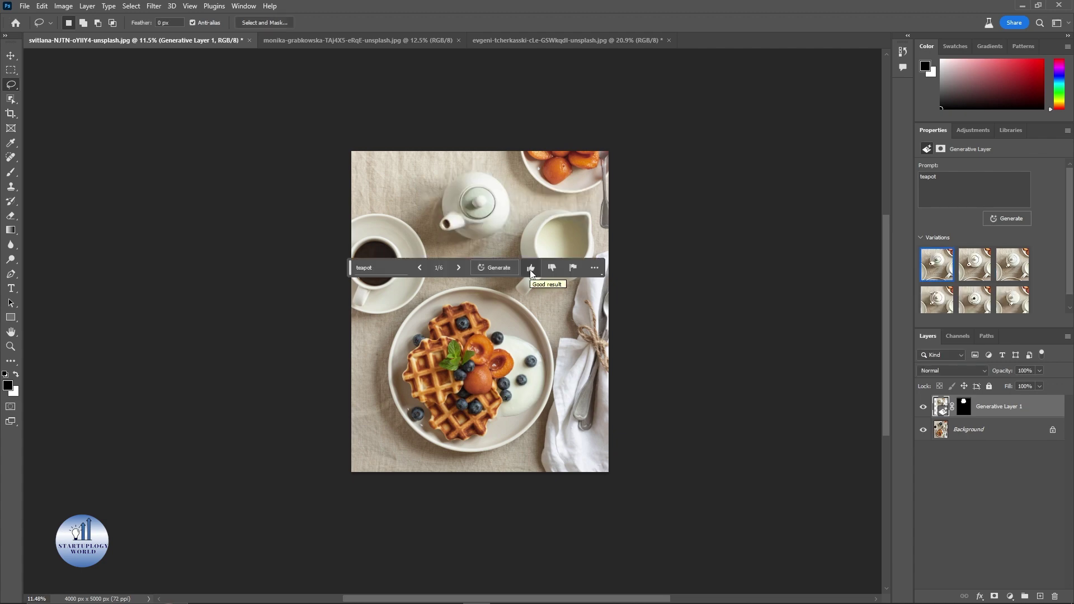
left_click(460, 269)
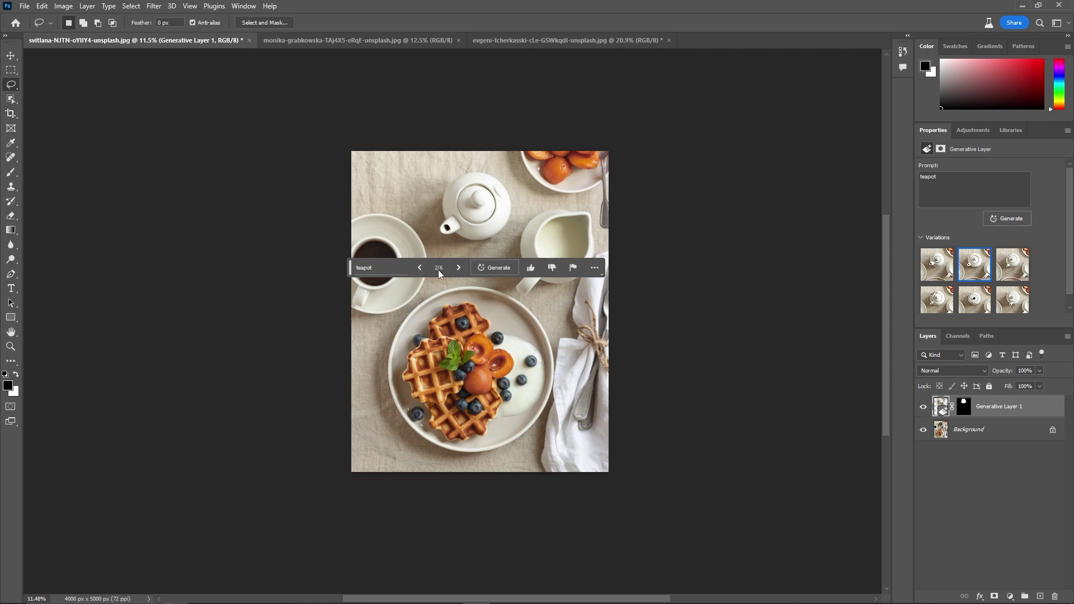
left_click(459, 269)
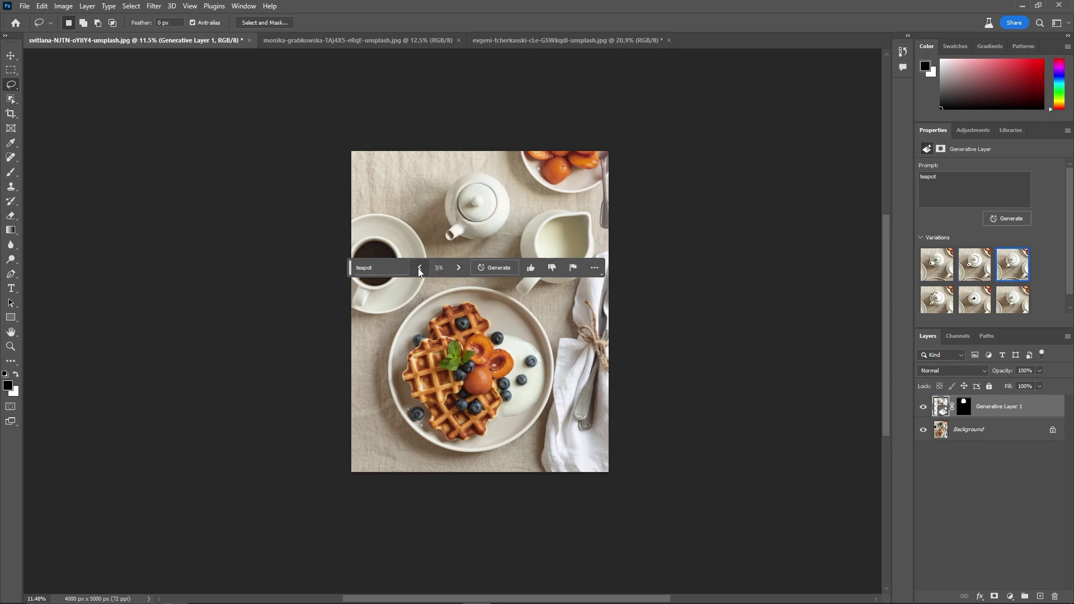
left_click(420, 269)
left_click(420, 269)
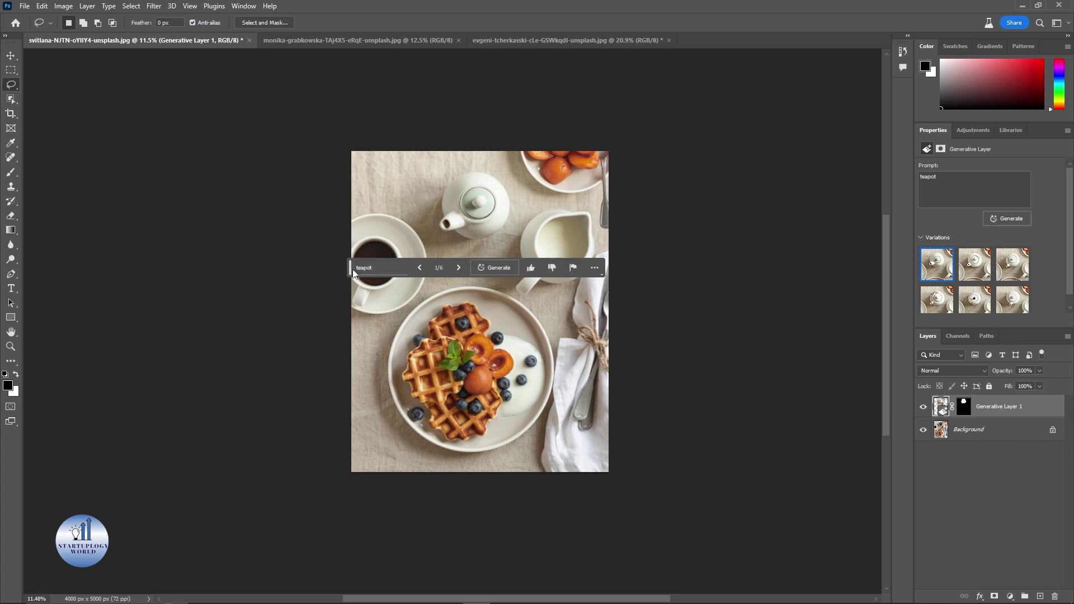
left_click_drag(351, 273, 346, 490)
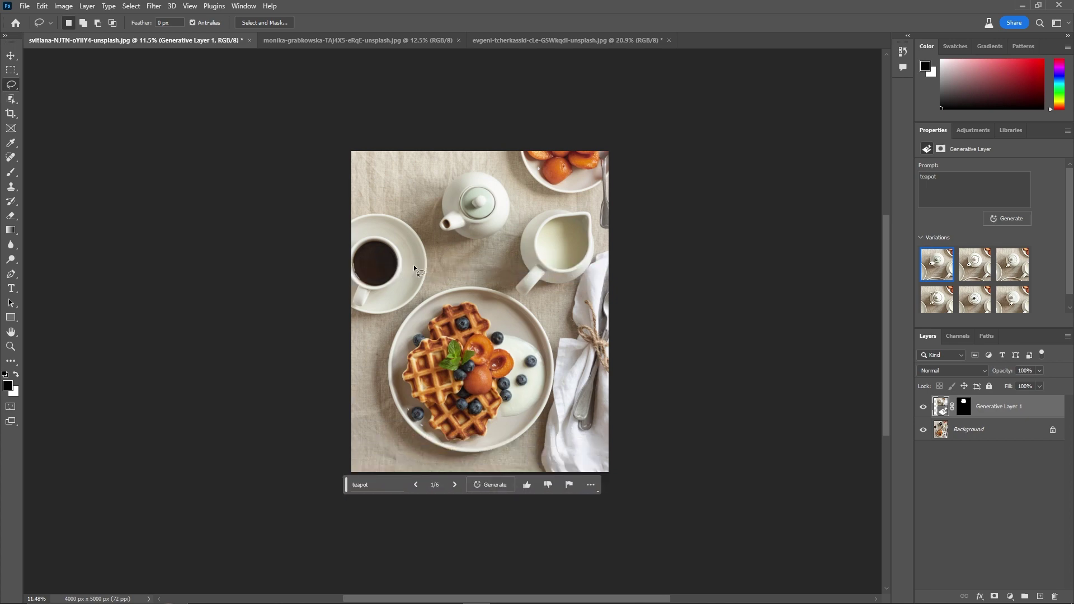
scroll(427, 241, "up", 5)
left_click_drag(439, 175, 431, 241)
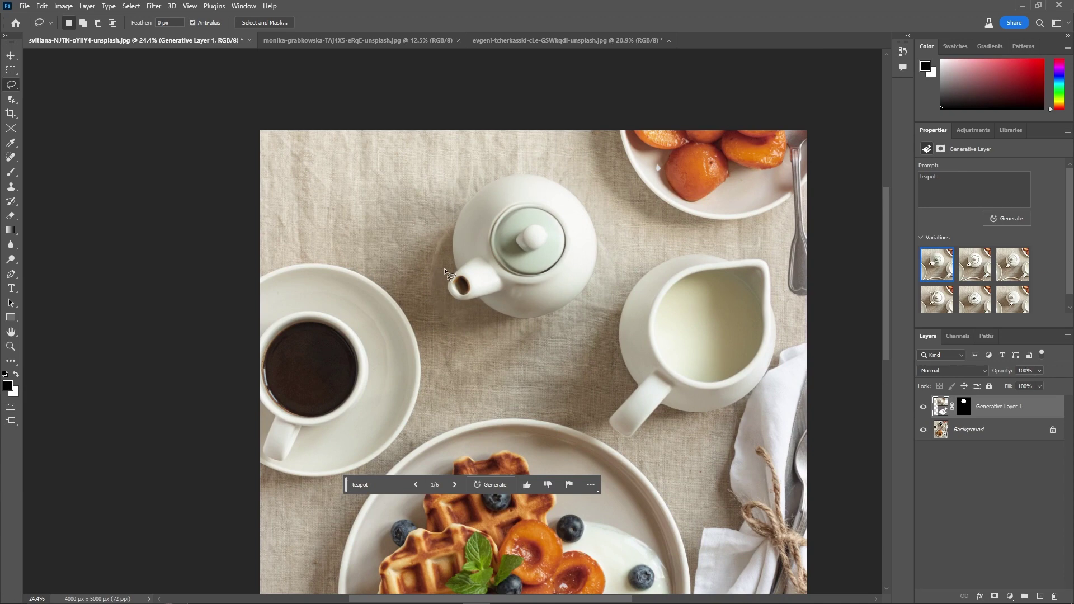
scroll(448, 250, "down", 5)
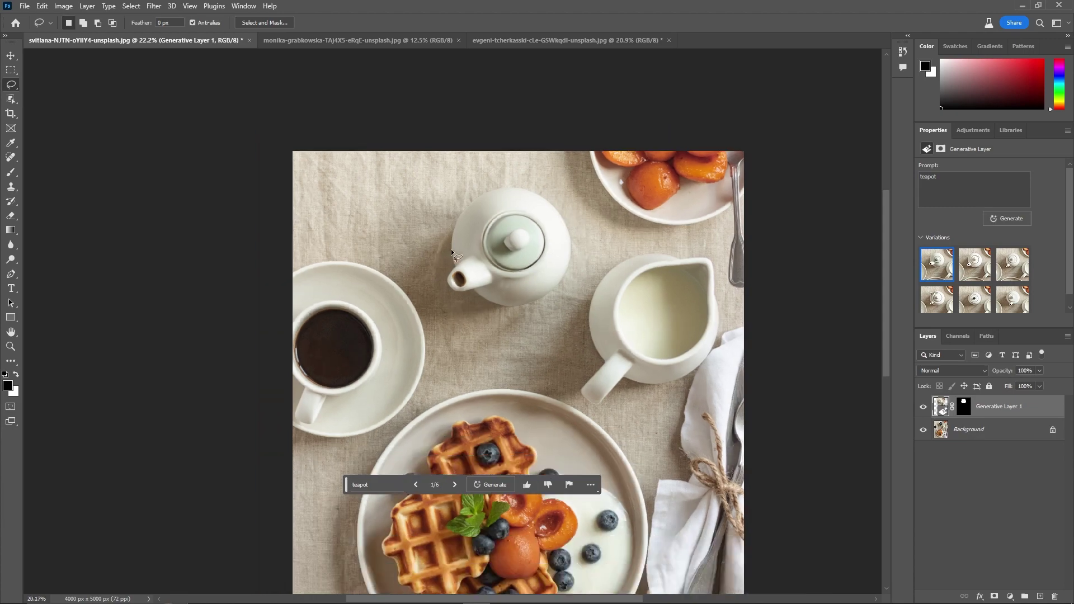
left_click_drag(553, 358, 531, 247)
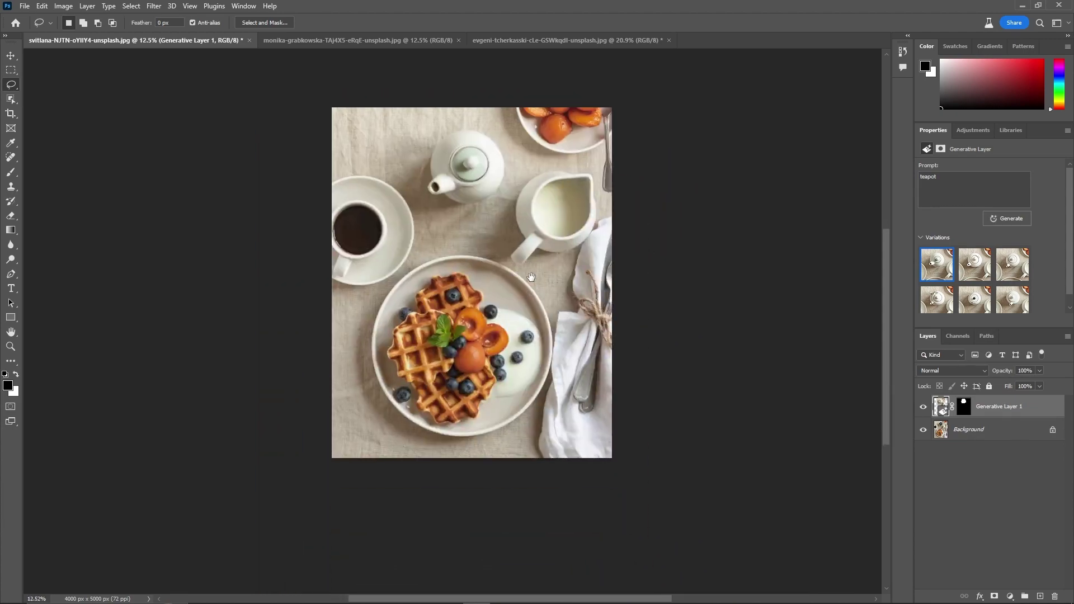
- On the oranges photo, lasso the upper-left leaf cluster and generate an empty-prompt fill
left_click(307, 40)
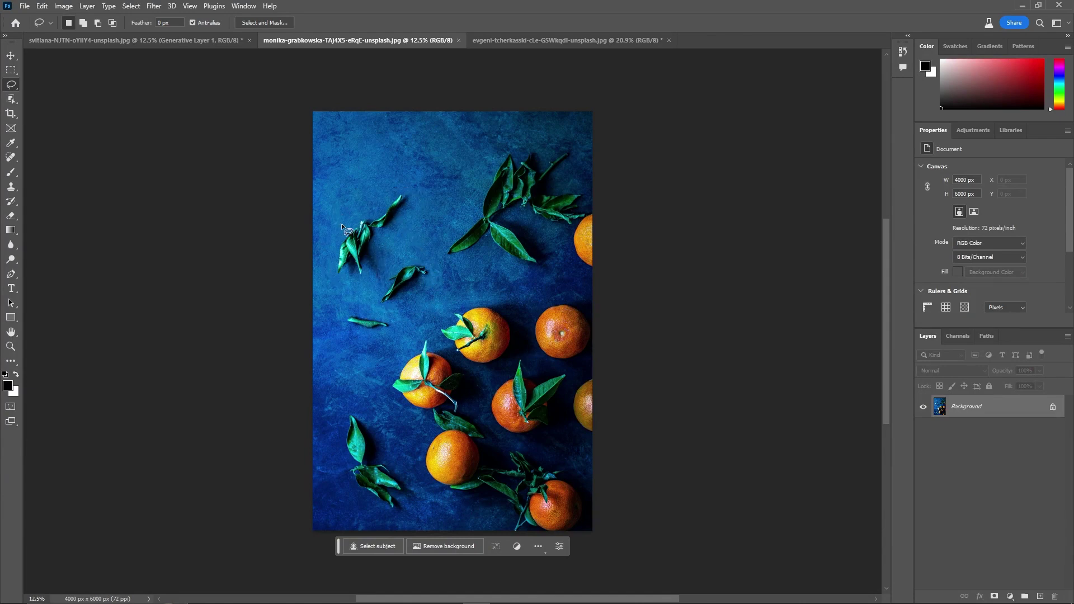
mouse_move(341, 223)
left_mouse_down()
mouse_move(395, 189)
mouse_move(341, 223)
mouse_move(327, 249)
mouse_move(335, 282)
mouse_move(367, 282)
mouse_move(411, 234)
mouse_move(417, 201)
mouse_move(396, 190)
left_mouse_up()
left_click(299, 304)
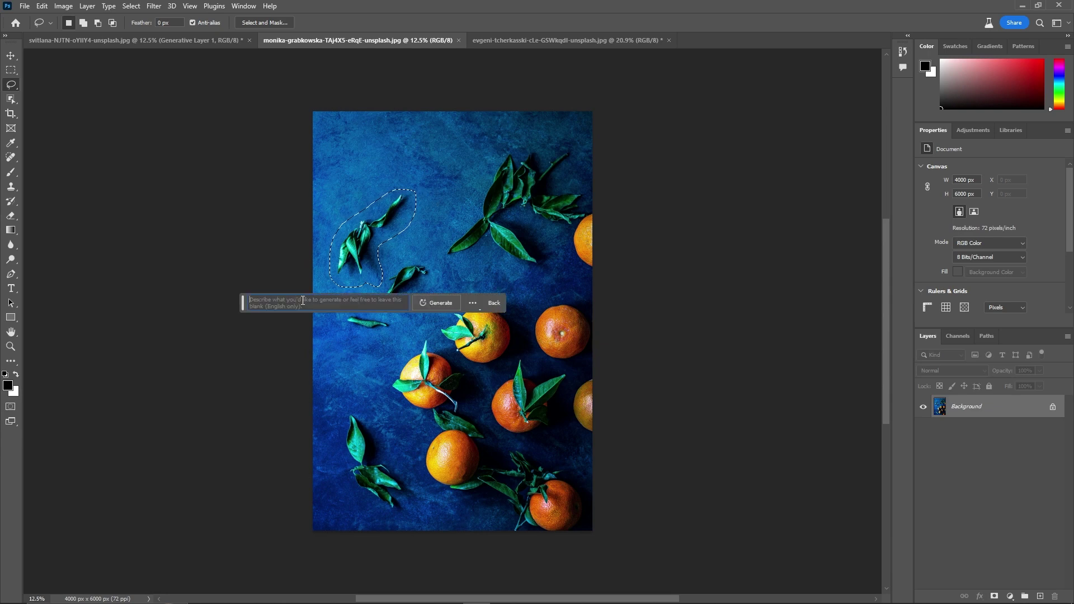
left_click(423, 302)
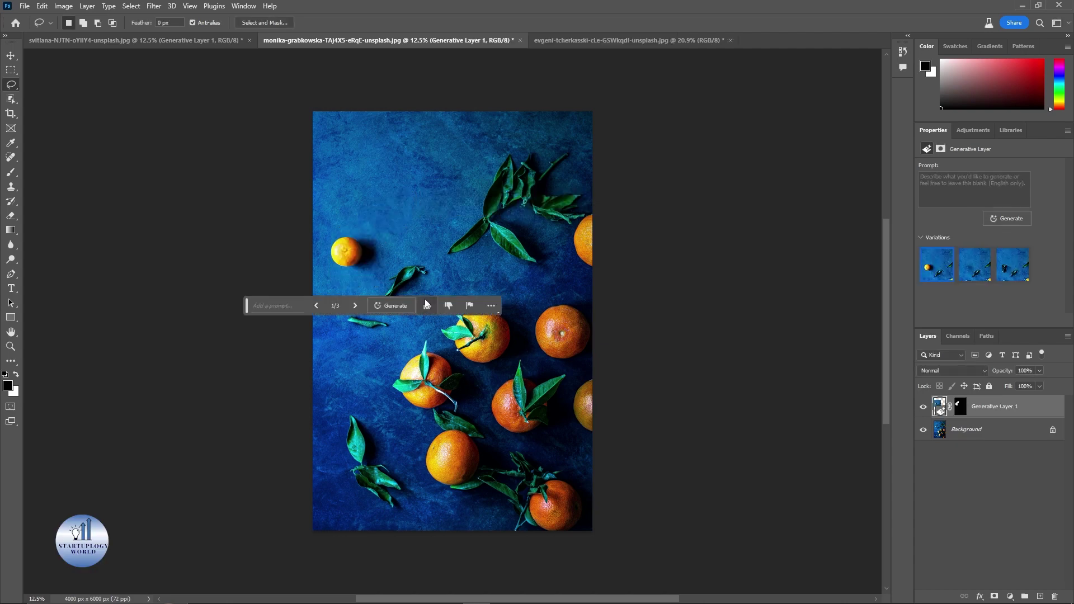
- Compare the fill variations and keep variation 2 of 3, showing plain blue
left_click(356, 306)
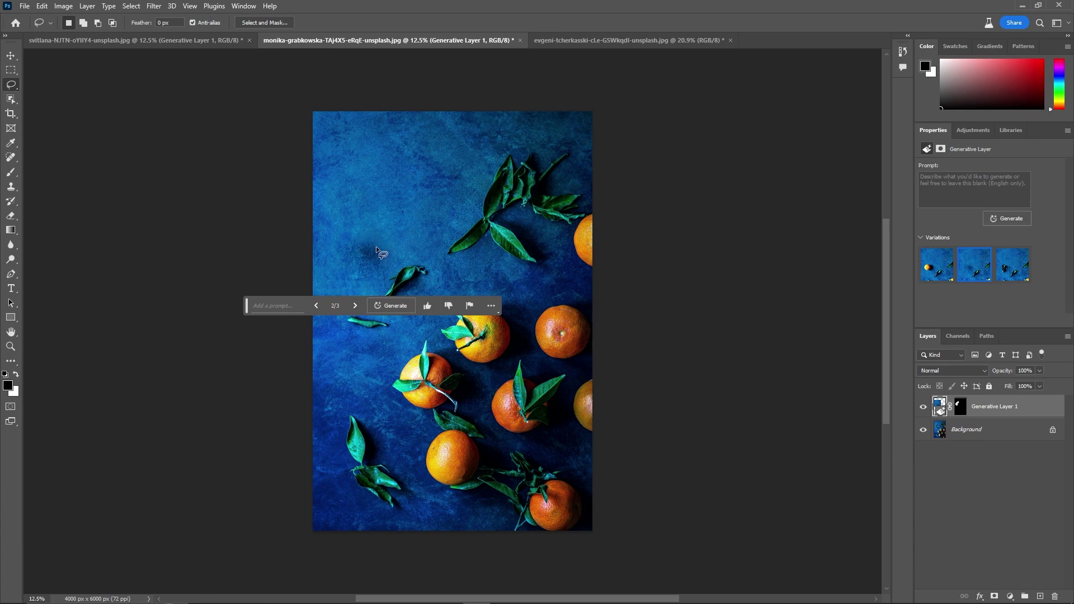
left_click(356, 306)
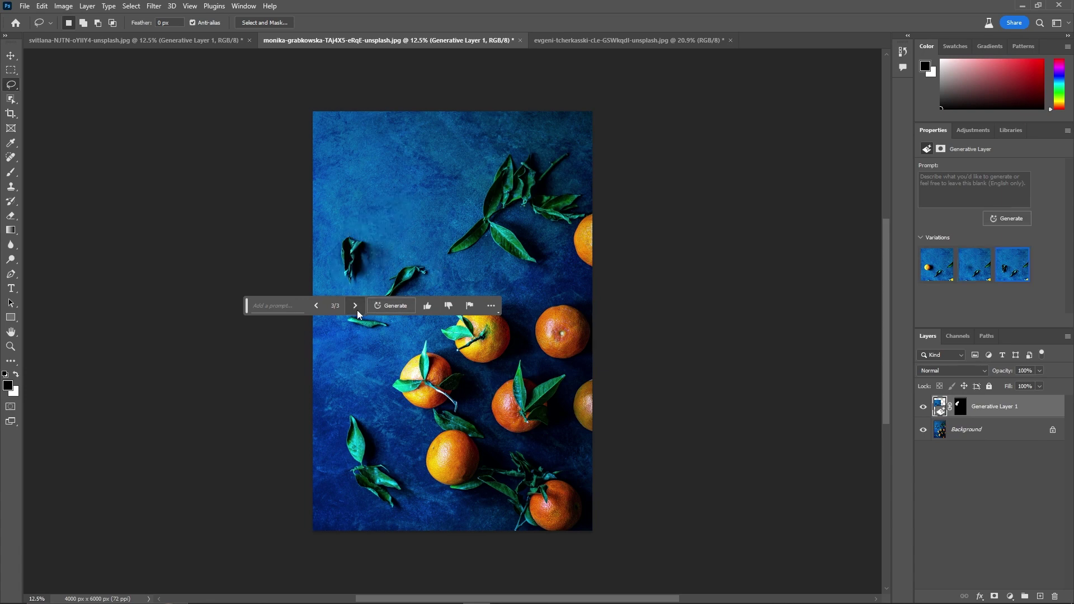
left_click(317, 307)
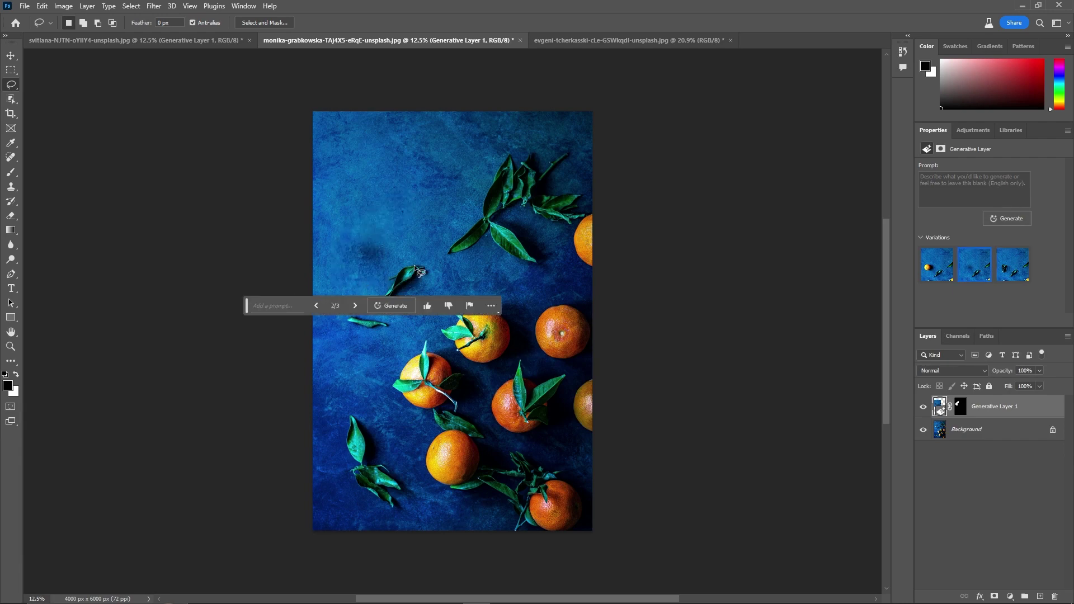
- Erase the small left-side leaf with an empty-prompt fill, keeping variation 2 of 3
mouse_move(413, 257)
left_mouse_down()
mouse_move(375, 290)
mouse_move(380, 310)
mouse_move(405, 305)
mouse_move(432, 269)
mouse_move(413, 256)
left_mouse_up()
left_click(314, 326)
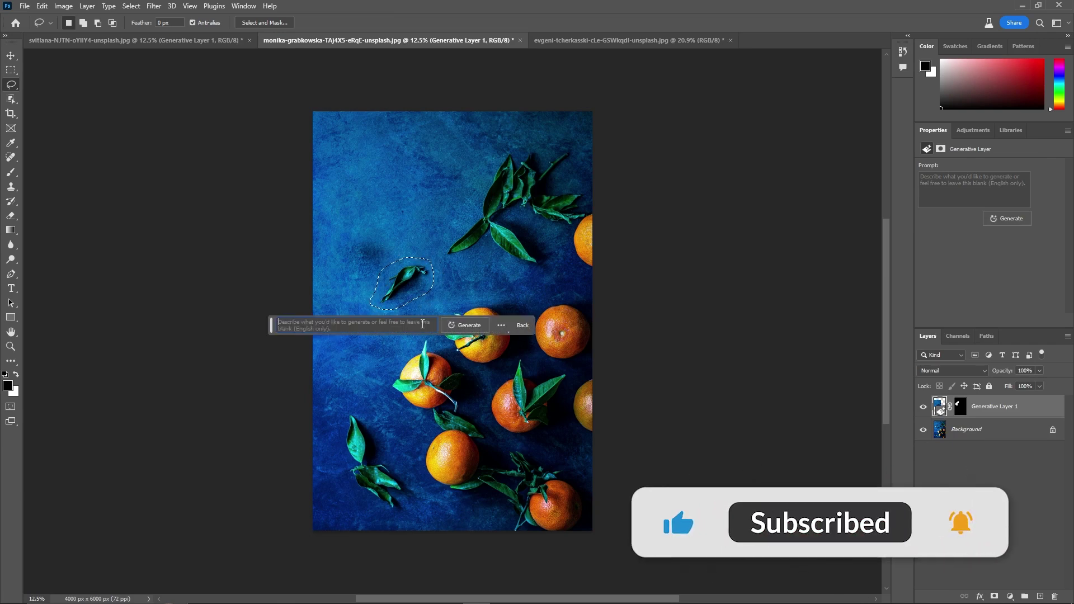
left_click(455, 326)
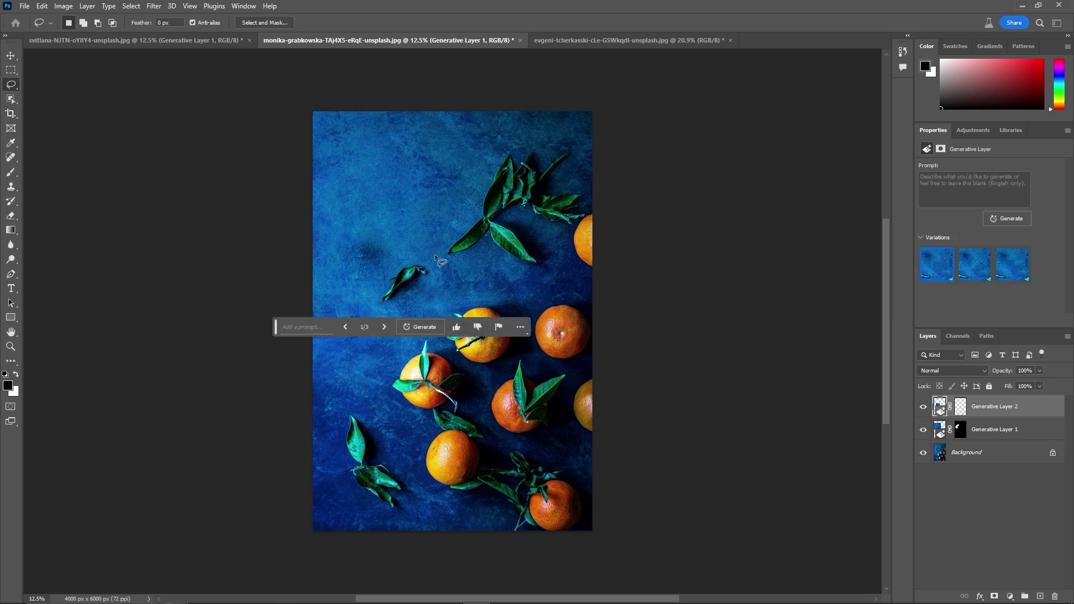
left_click(385, 327)
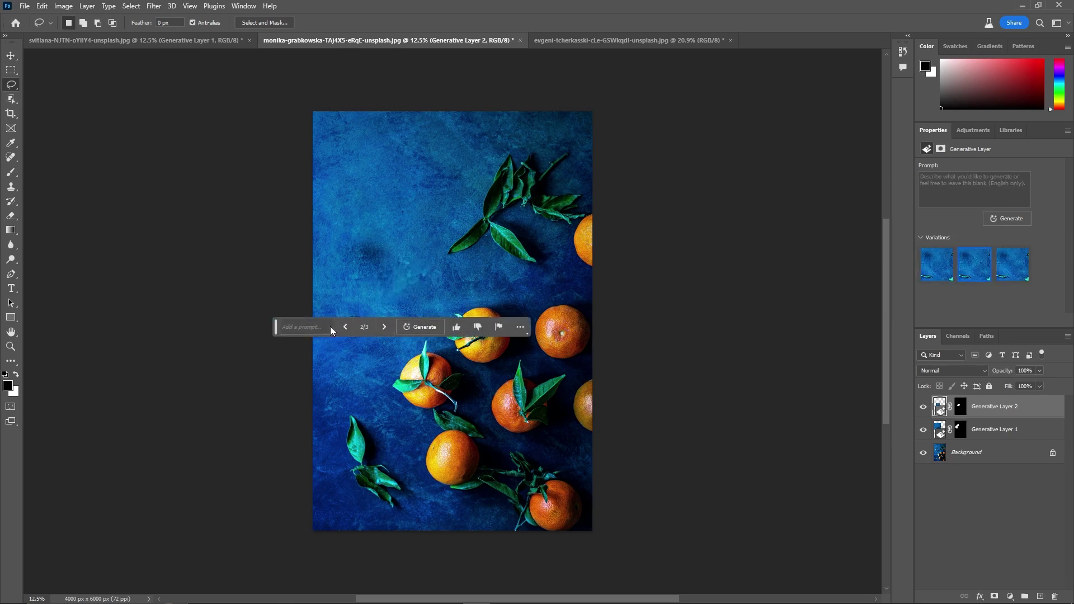
left_click_drag(278, 327, 319, 552)
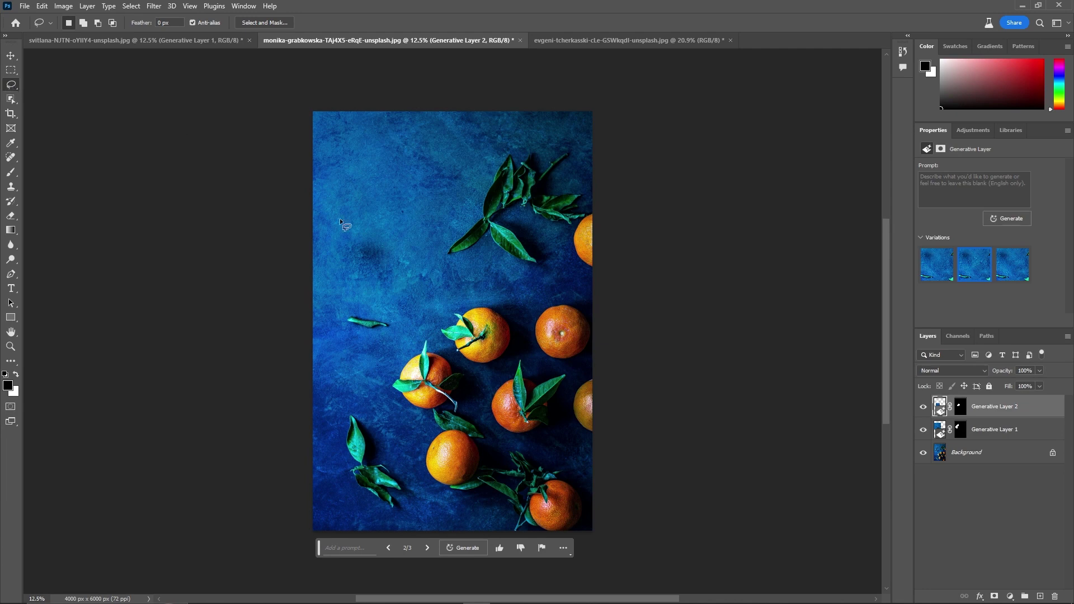
- Erase the last small leaf using variation 3 of 3, then switch to the night-sky photo
left_click_drag(350, 311, 367, 310)
left_click(272, 356)
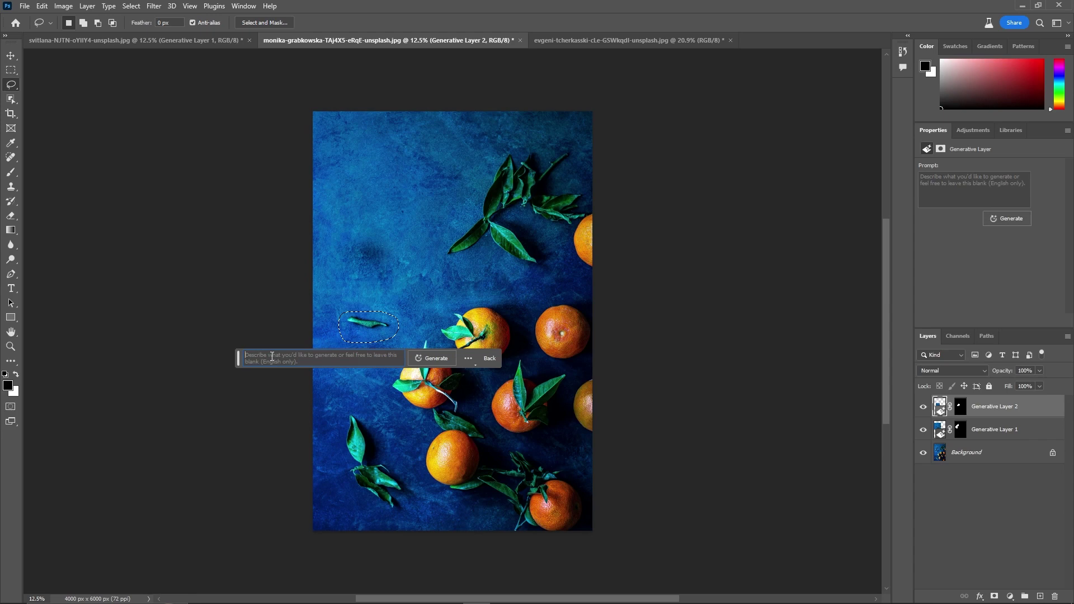
left_click(428, 359)
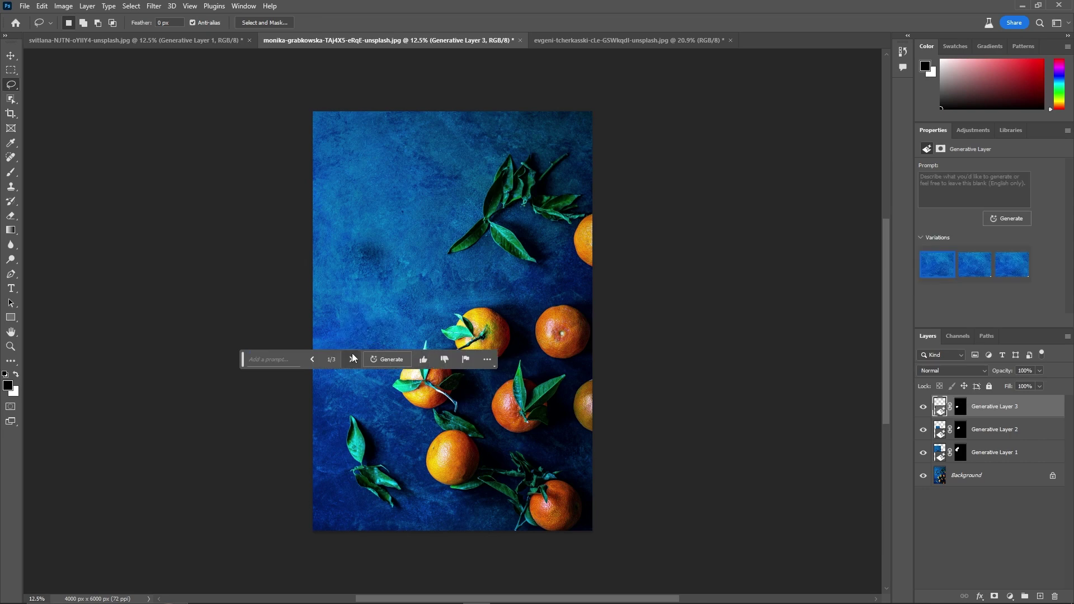
left_click(350, 359)
left_click(350, 359)
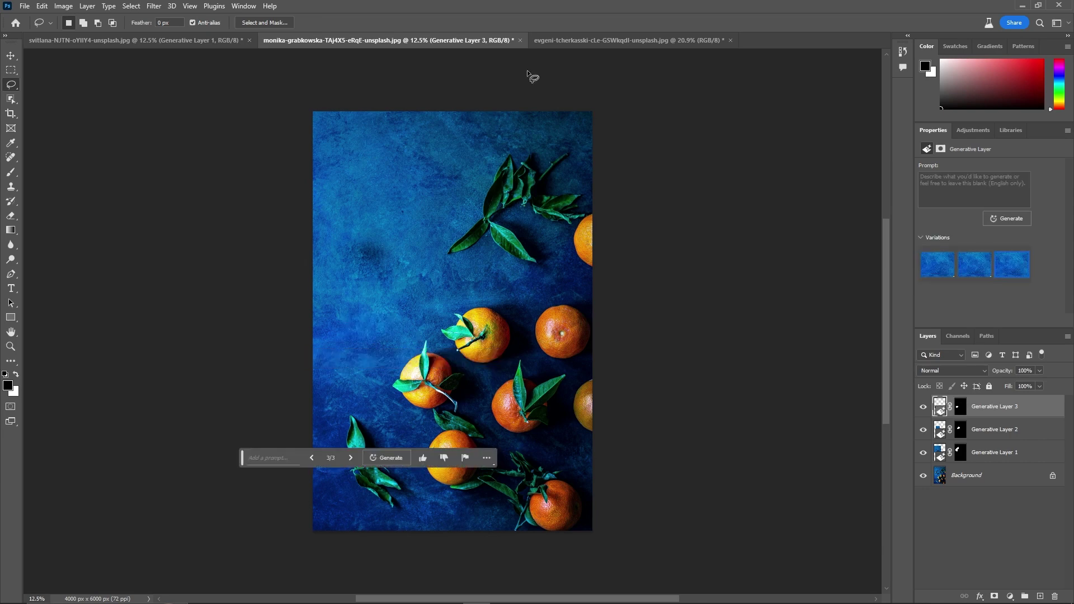
left_click(559, 42)
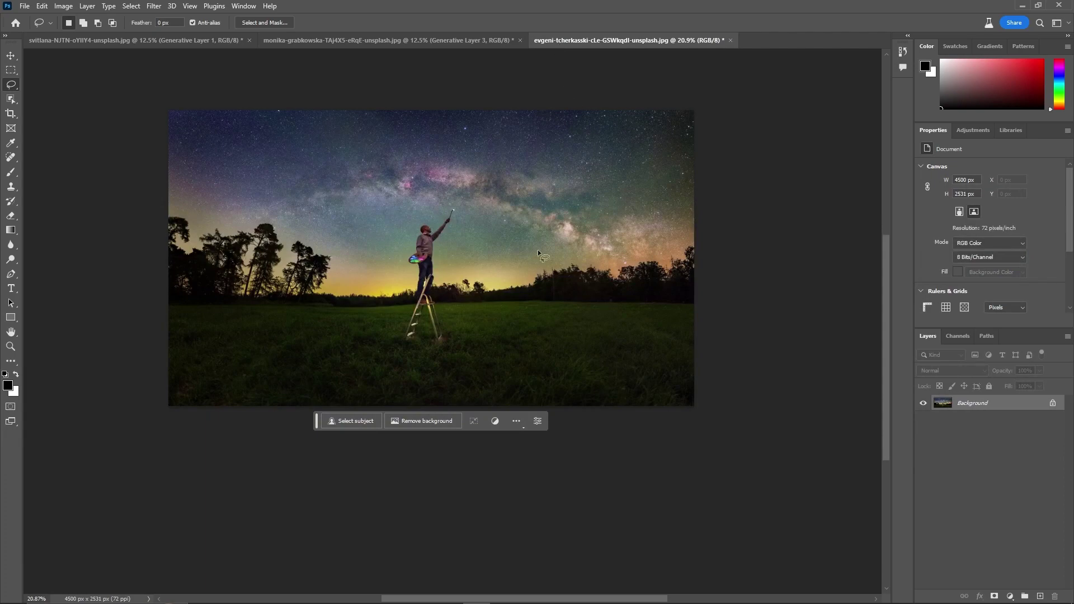
scroll(485, 256, "up", 5)
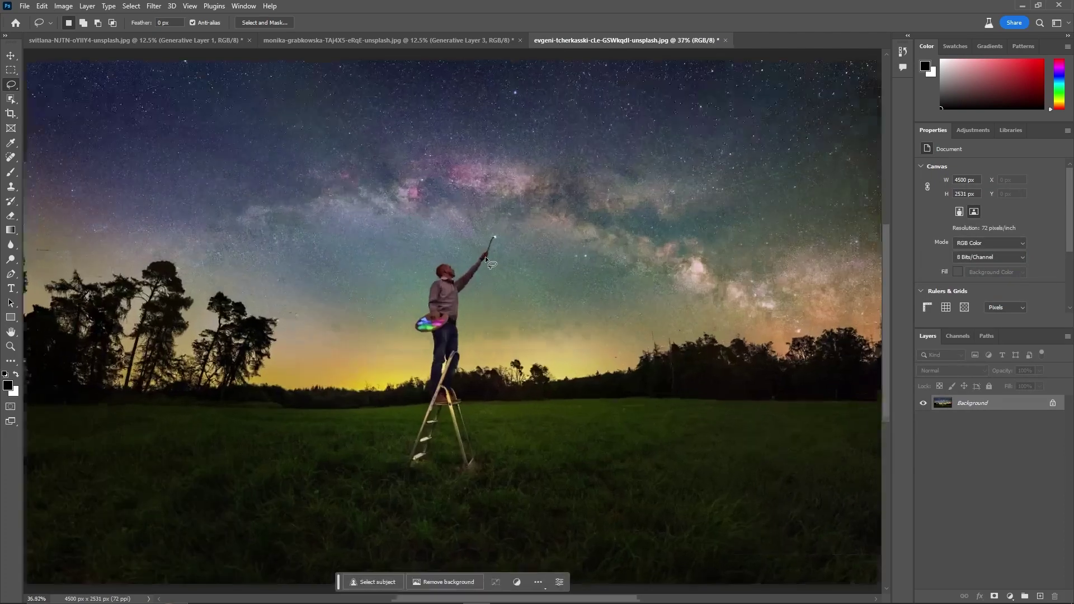
scroll(468, 300, "up", 2)
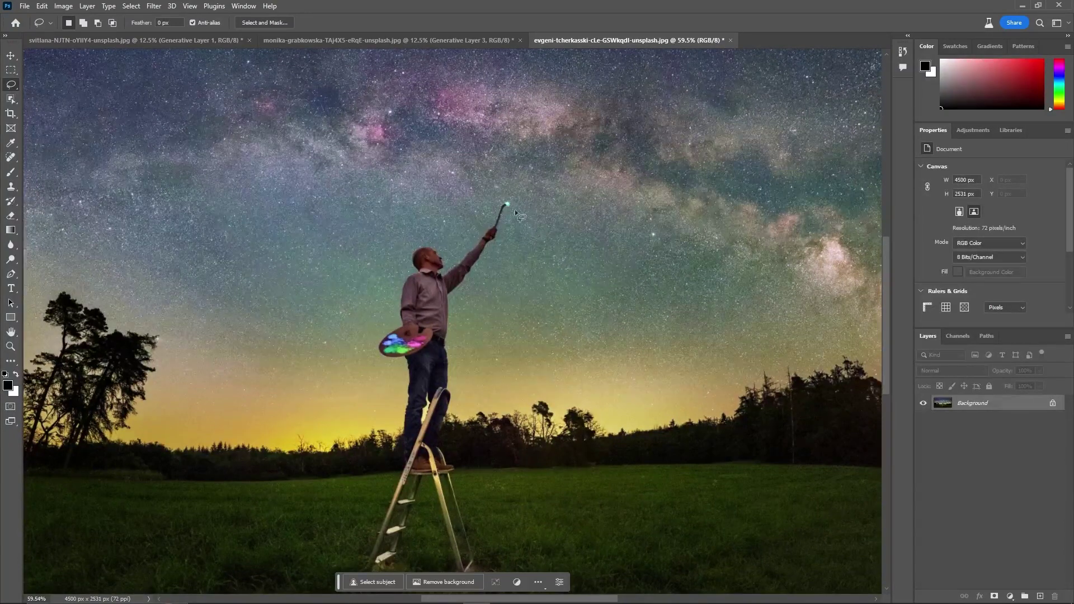
left_click_drag(515, 209, 481, 281)
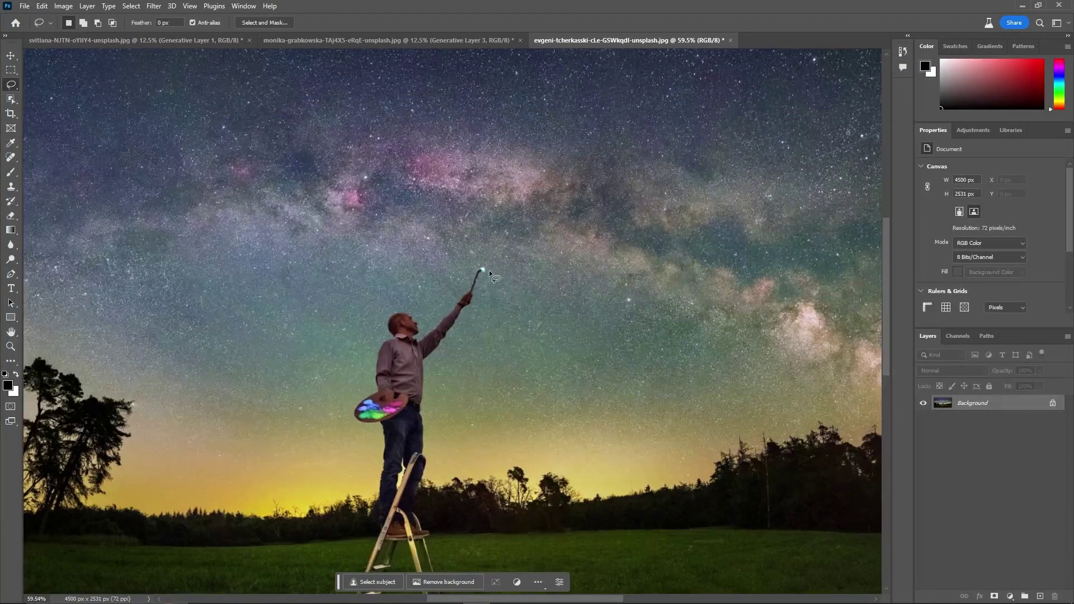
left_click_drag(503, 274, 462, 270)
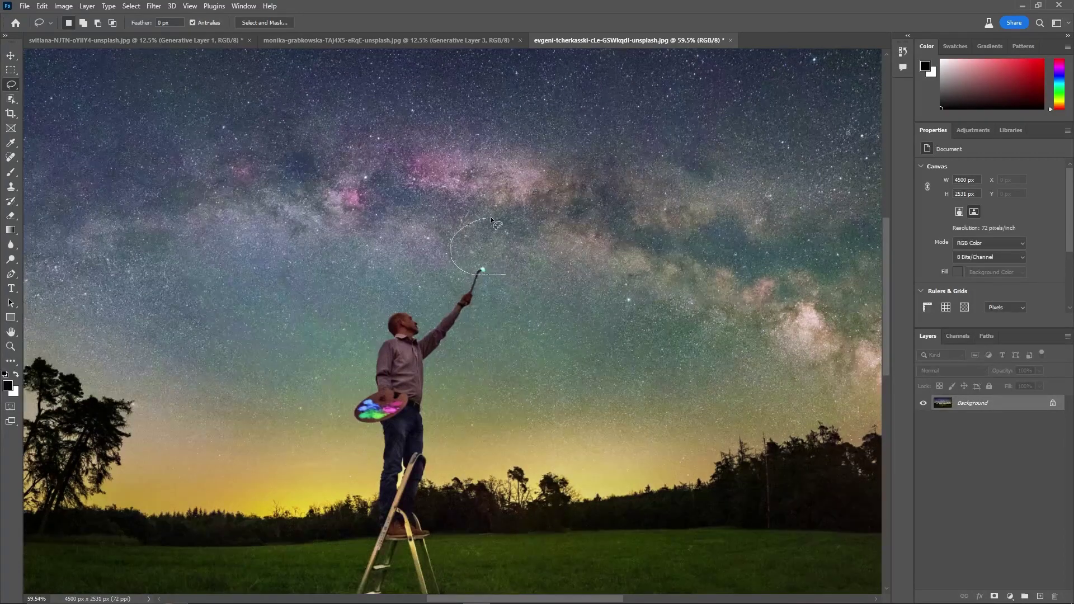
mouse_move(491, 216)
left_mouse_down()
mouse_move(515, 233)
mouse_move(504, 274)
left_mouse_up()
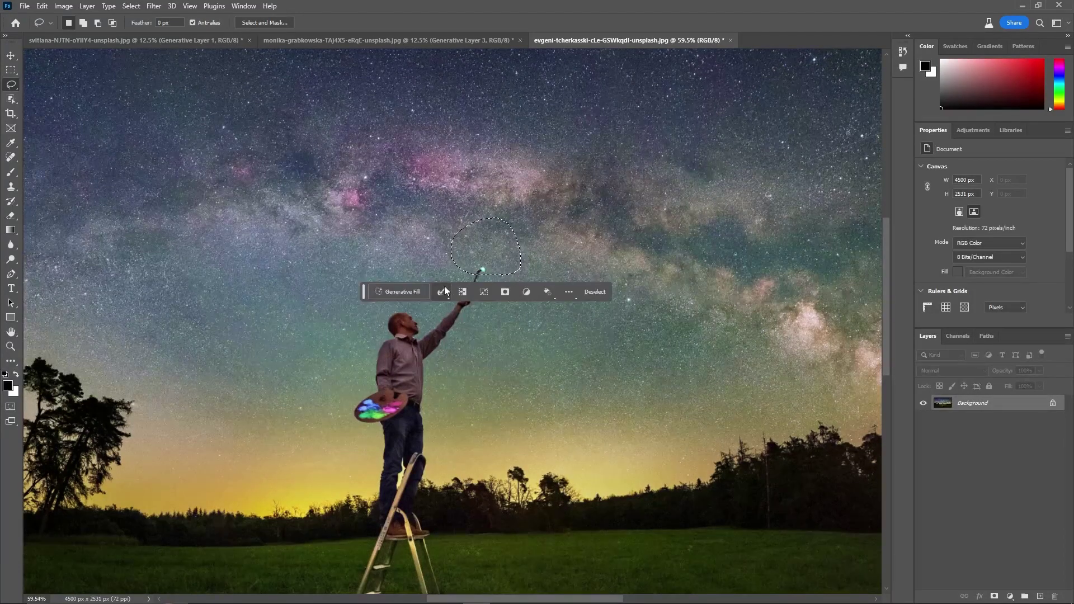
key("ctrl+d")
scroll(481, 261, "down", 2)
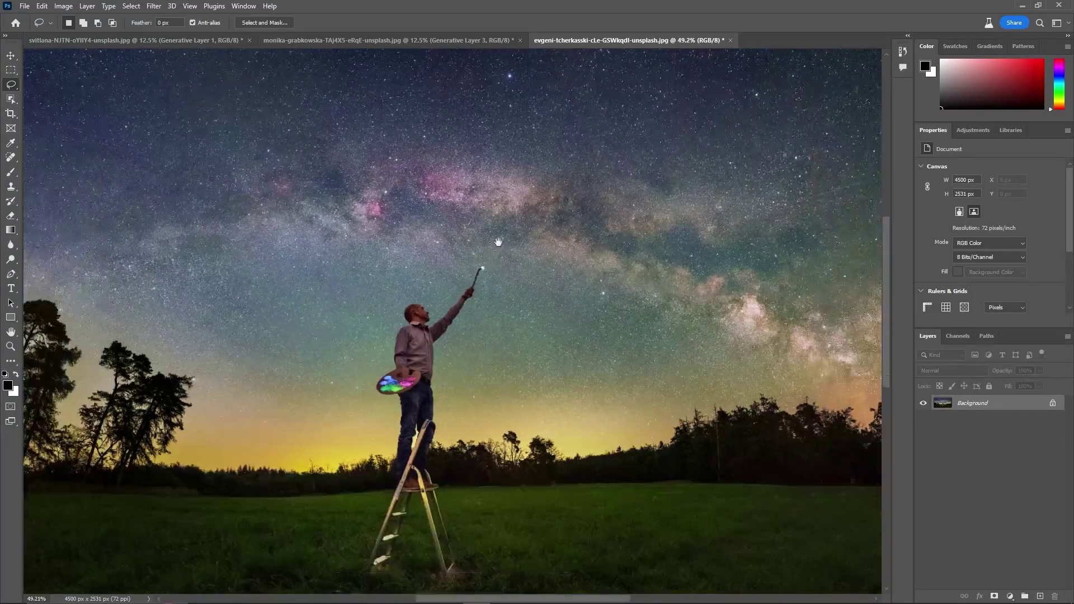
left_click_drag(498, 242, 475, 292)
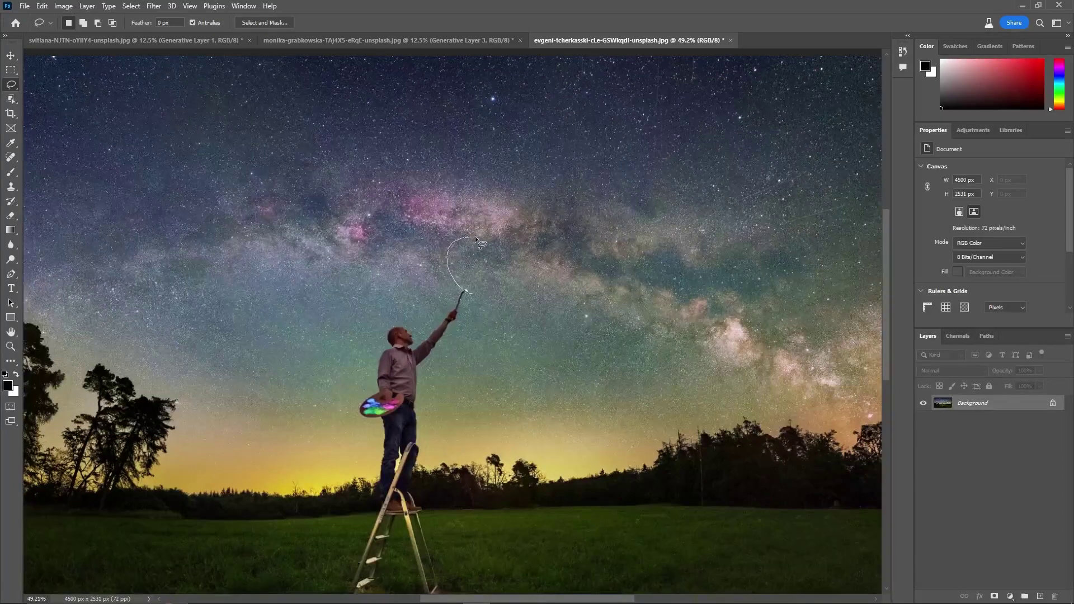
- Lasso a round patch of sky above the brush and generate it with the prompt 'Moon'
mouse_move(476, 239)
left_mouse_down()
mouse_move(507, 265)
mouse_move(471, 288)
left_mouse_up()
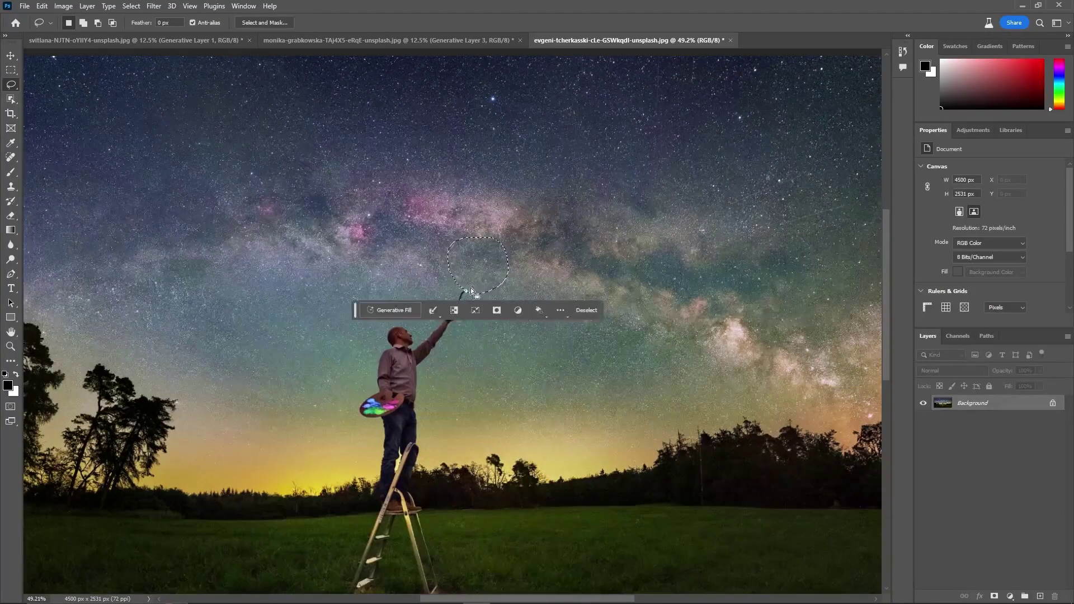
left_click(413, 311)
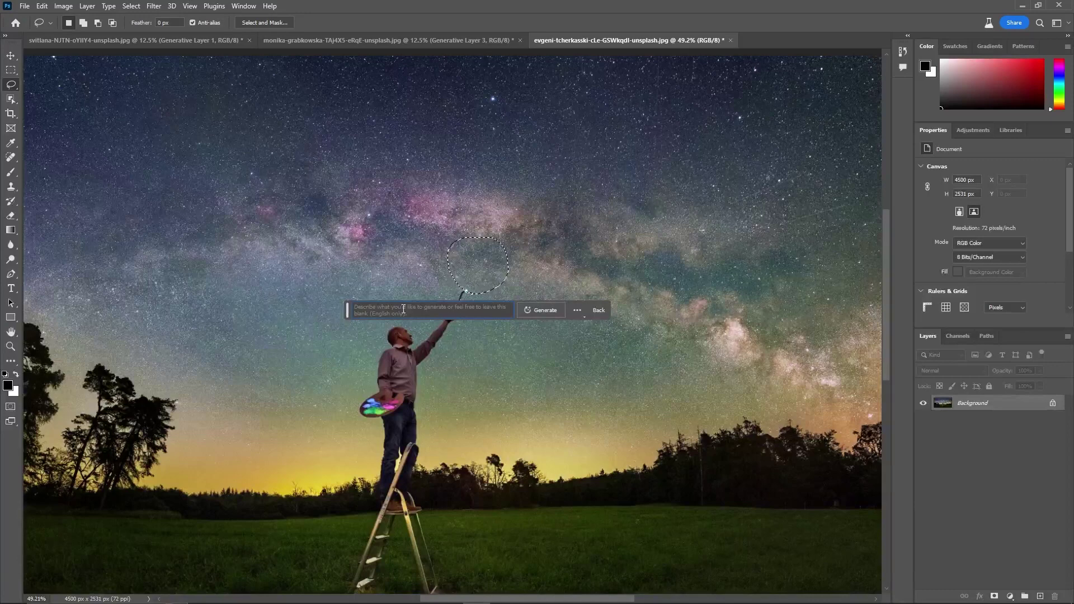
type("Moon")
key("Return")
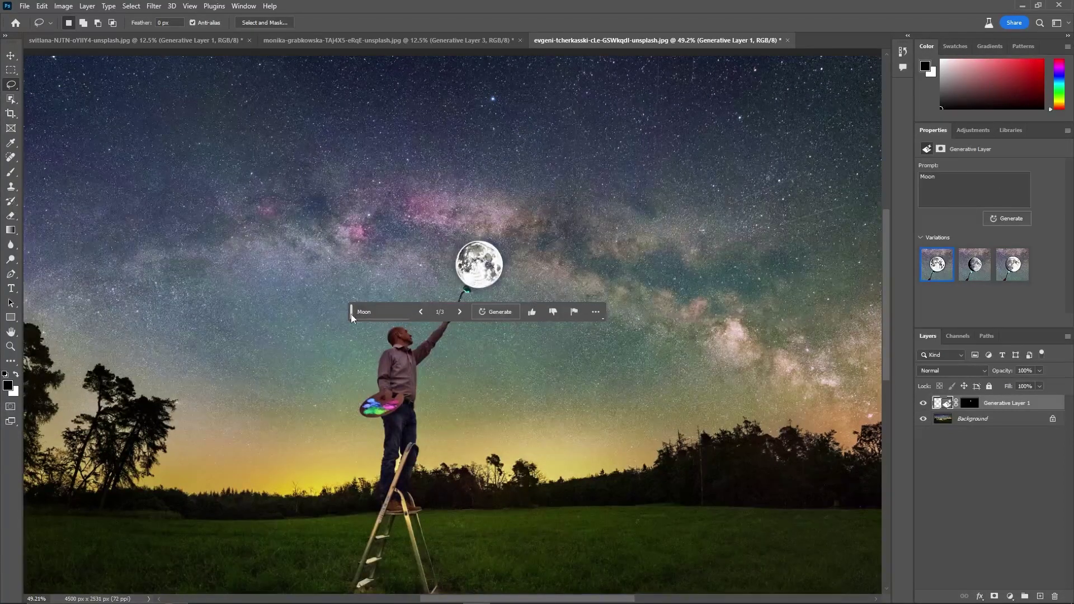
- Move the task bar above the image and cycle the three moon variations back to the first
left_click_drag(350, 314, 328, 181)
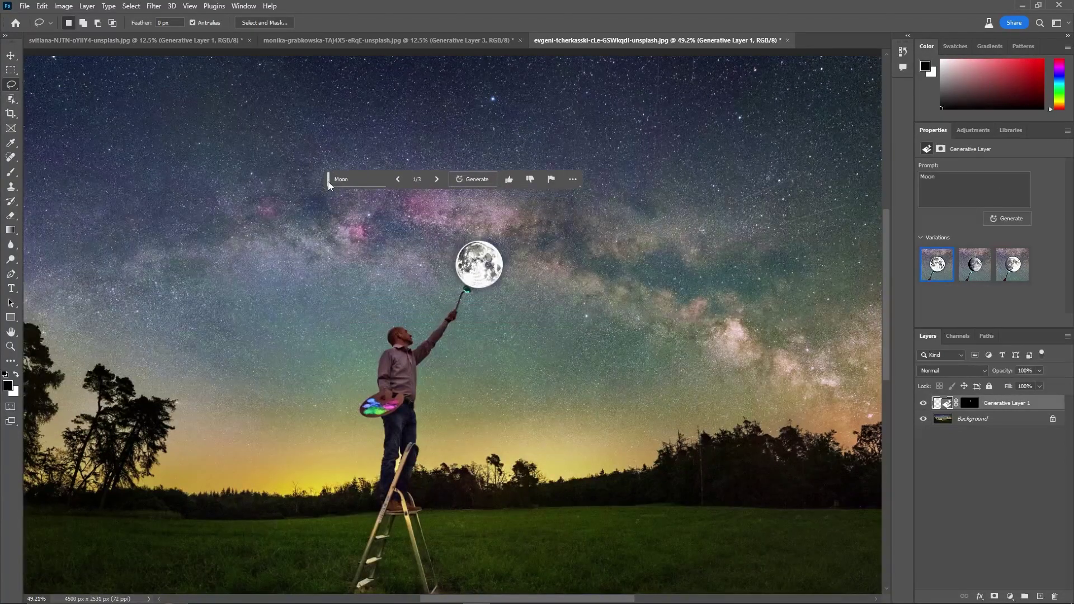
left_click(436, 180)
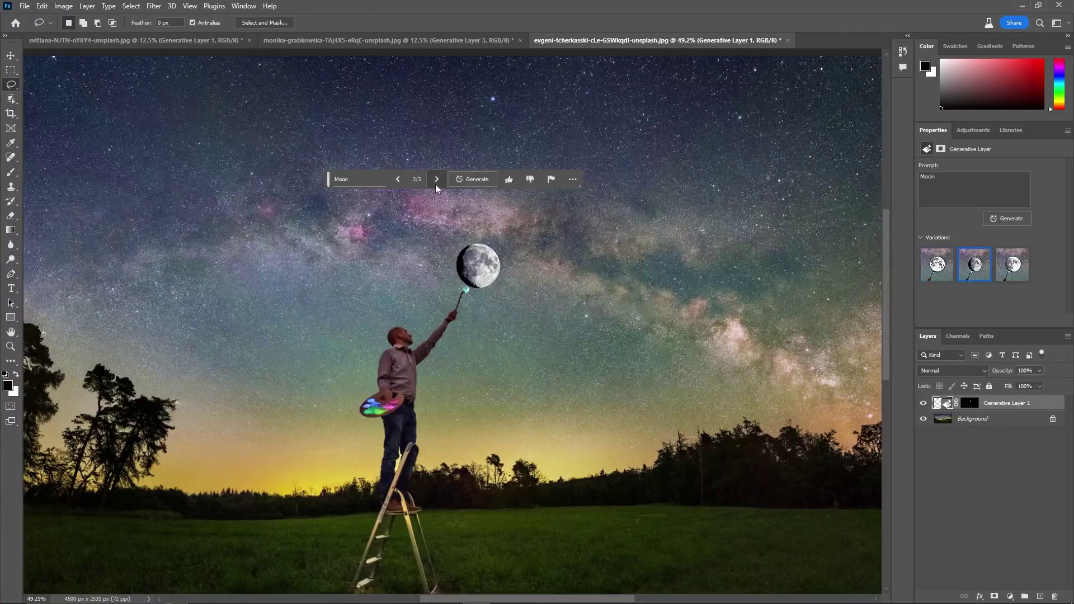
left_click(436, 184)
left_click(436, 185)
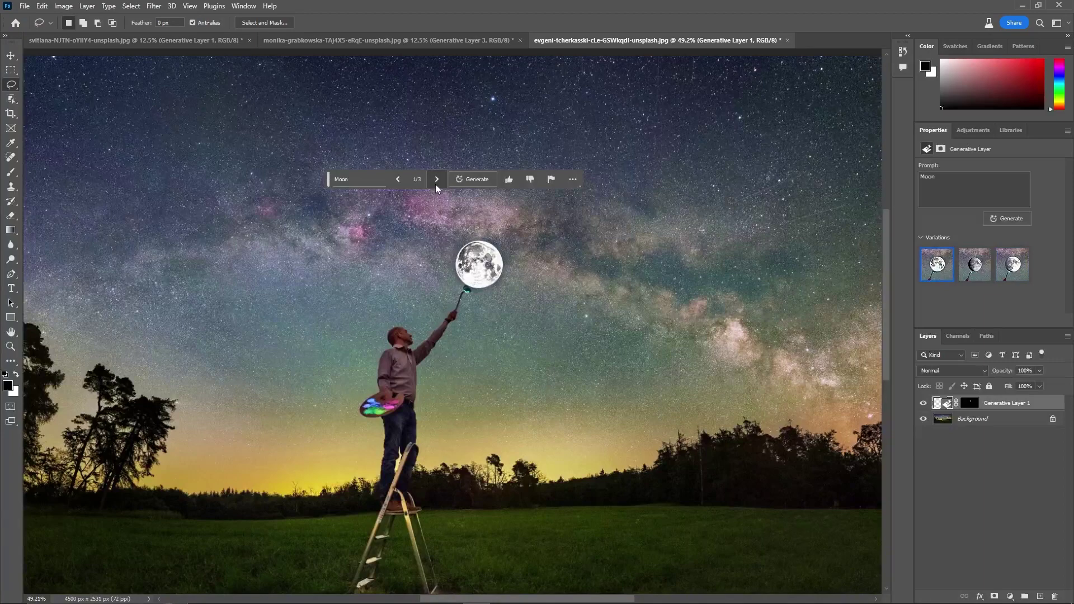
left_click(436, 184)
left_click(436, 183)
scroll(427, 257, "down", 5)
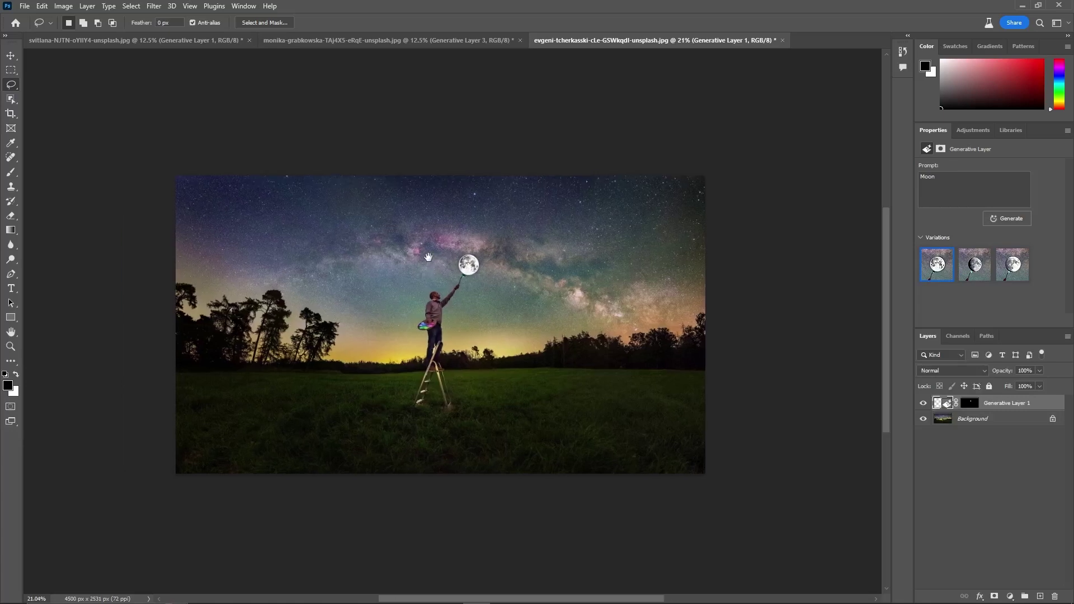
scroll(428, 257, "up", 2)
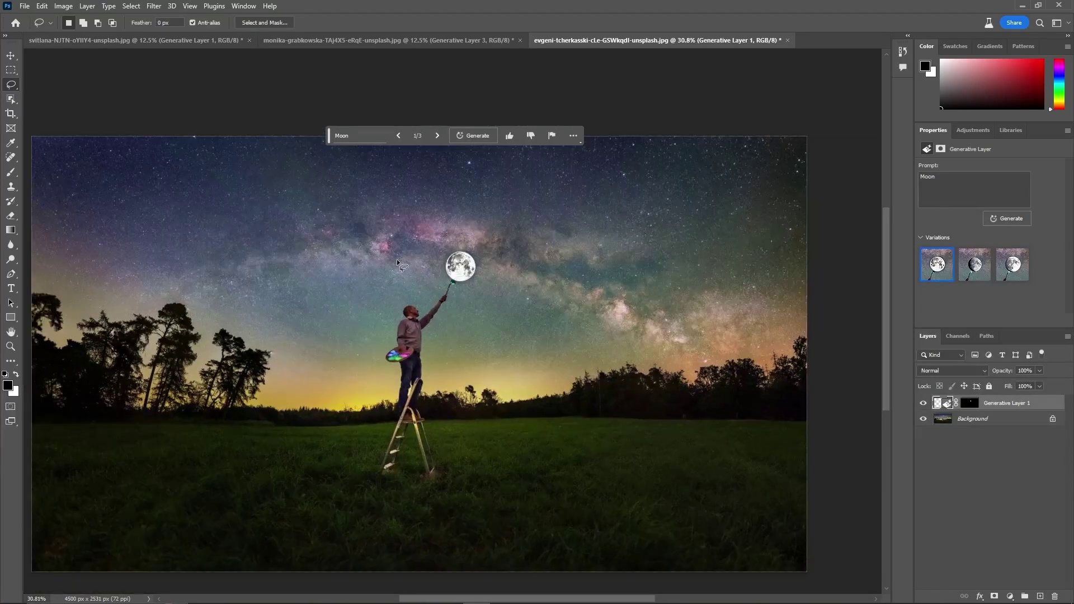